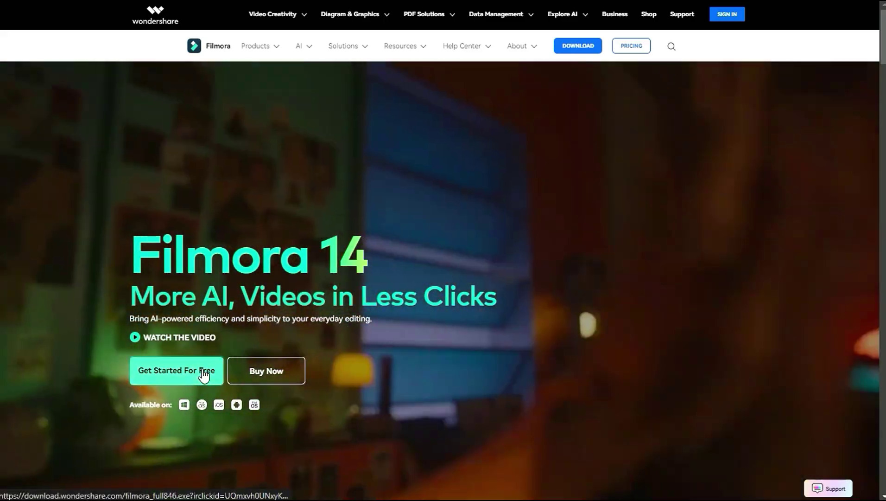
# Download the free Filmora installer from the Filmora homepage and save it.
pyautogui.click(203, 374)
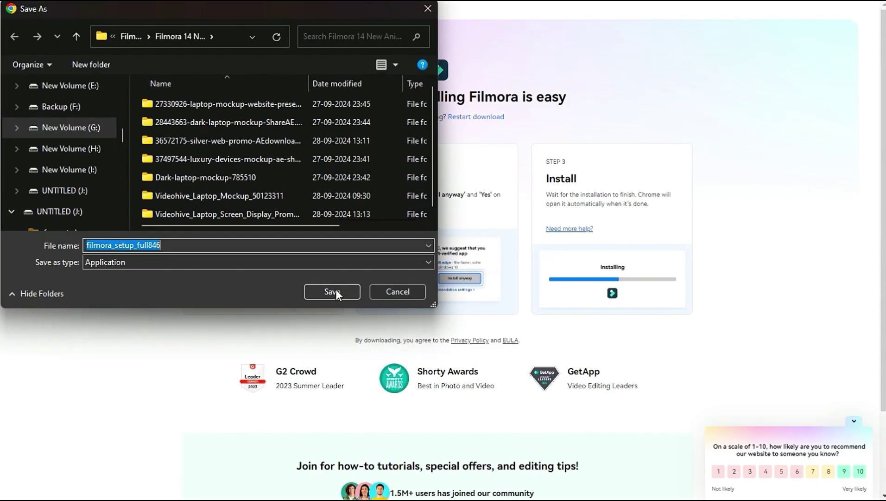
pyautogui.click(336, 289)
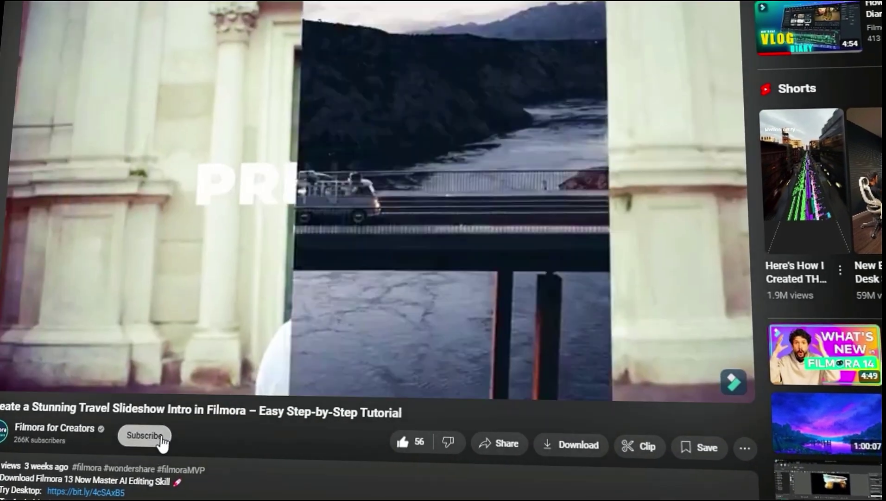
# Subscribe to the Filmora for Creators YouTube channel and view its notification options.
pyautogui.click(164, 441)
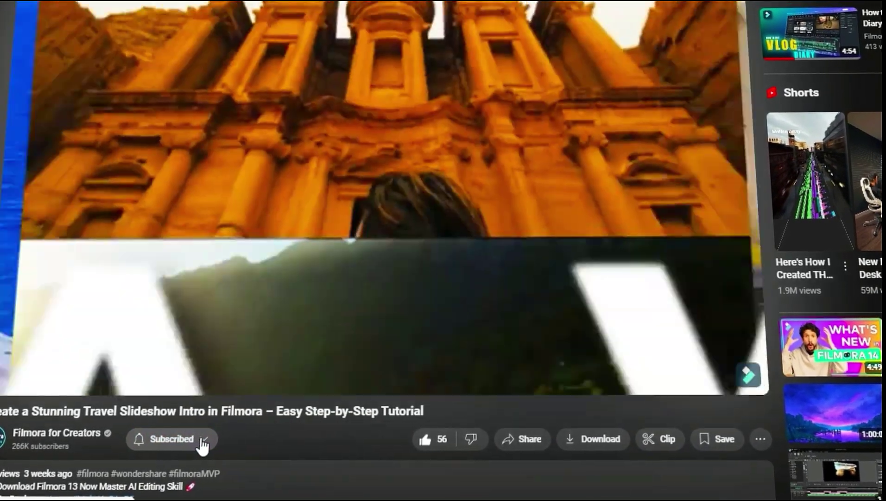
pyautogui.click(205, 444)
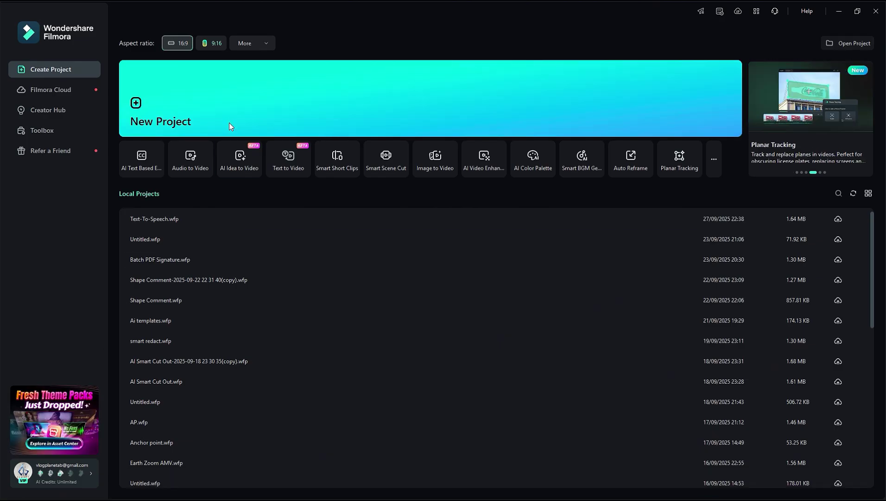
# Create a new project, import the Winter clip and place it at the start of Video 1.
pyautogui.click(229, 121)
pyautogui.click(264, 254)
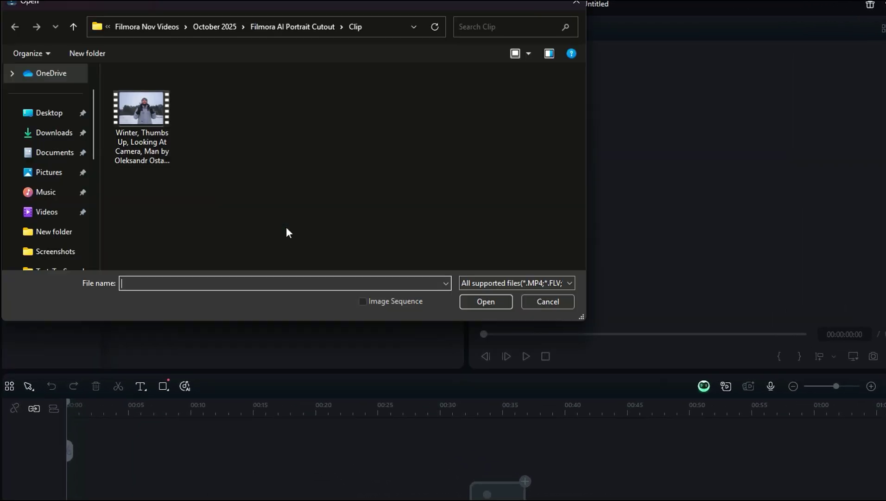
pyautogui.click(495, 304)
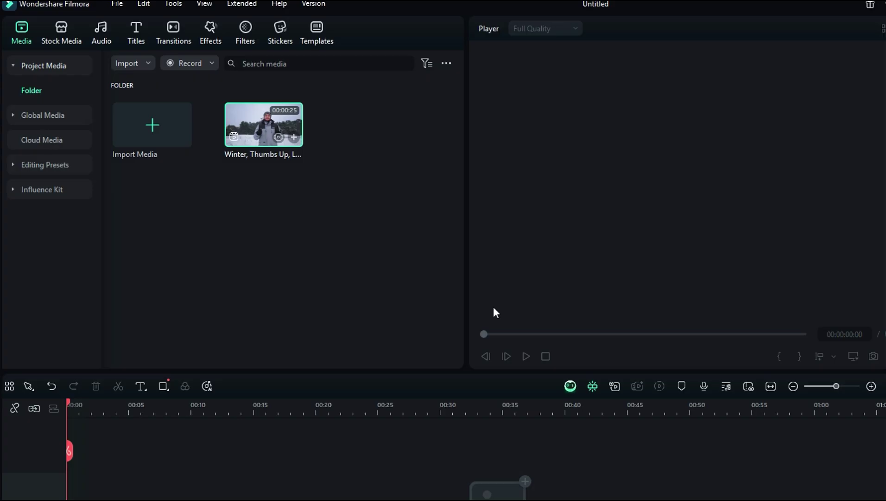
pyautogui.moveTo(250, 144); pyautogui.dragTo(82, 414)
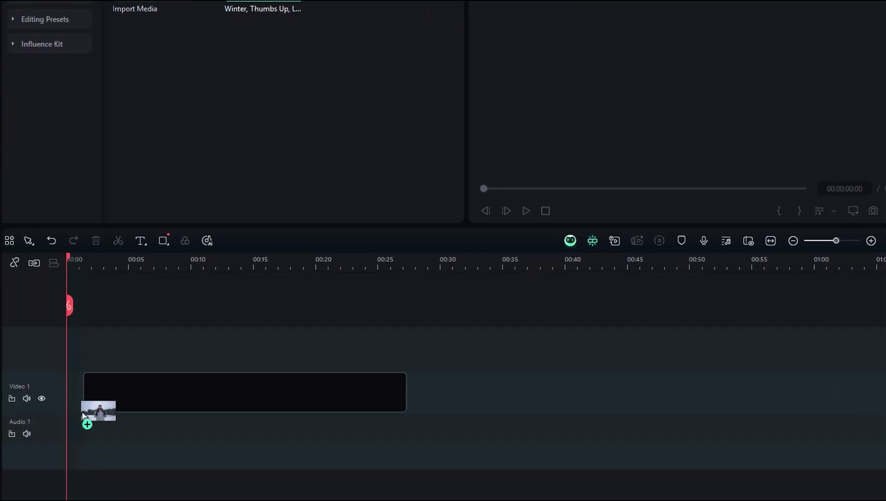
pyautogui.moveTo(108, 385); pyautogui.dragTo(107, 386)
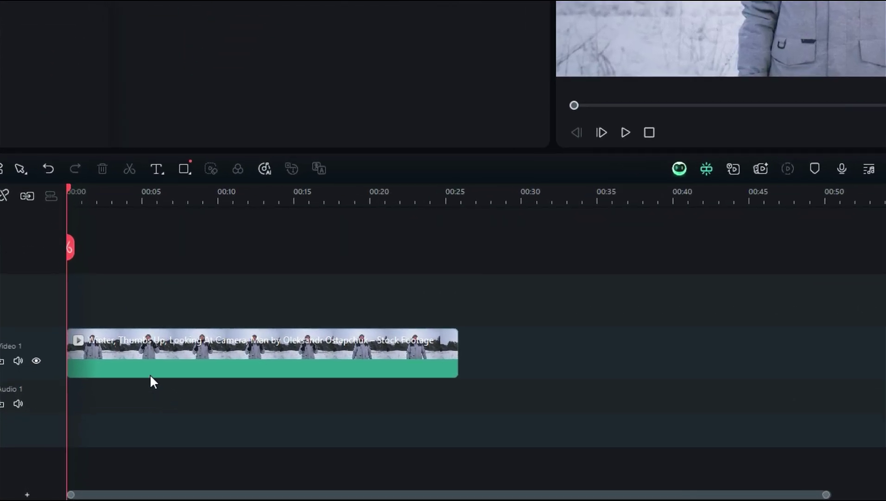
# Select the Winter clip on the timeline and show its AI Tools settings.
pyautogui.click(131, 331)
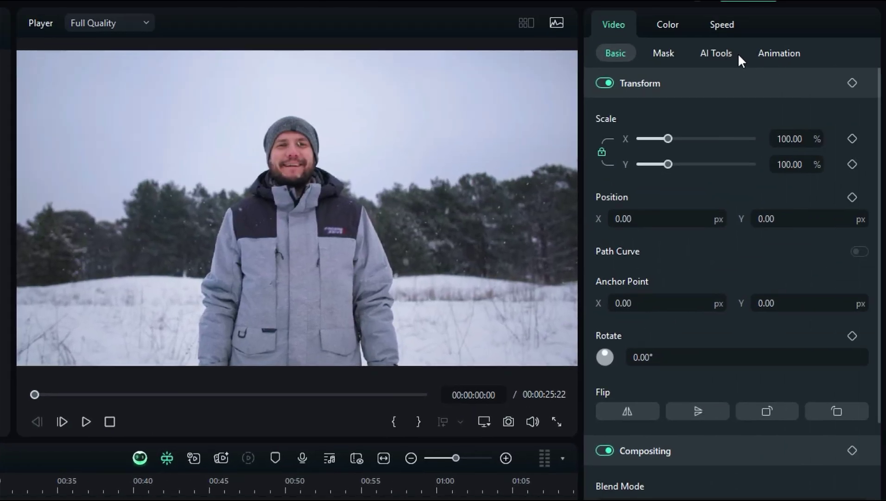
pyautogui.click(734, 53)
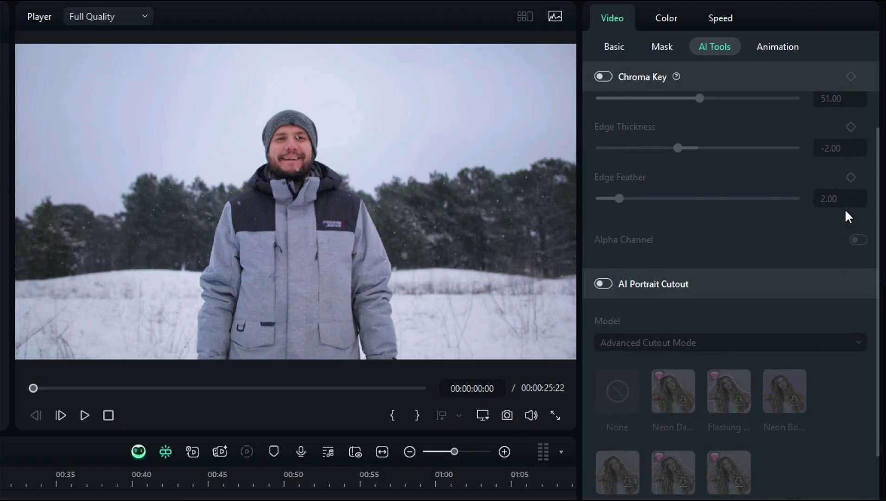
pyautogui.scroll(-1, 845, 209)
pyautogui.scroll(-1, 844, 211)
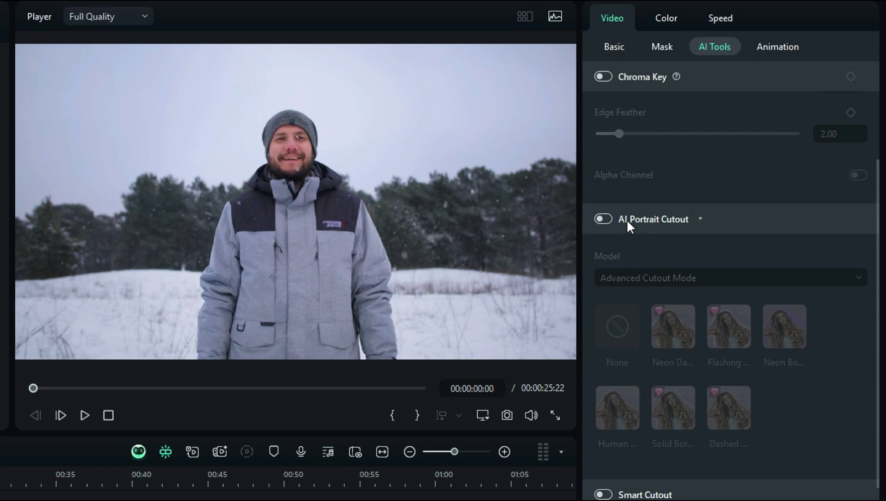
# Turn on AI Portrait Cutout and preview the Neon, Flashing, Human and Border outline effects.
pyautogui.click(605, 213)
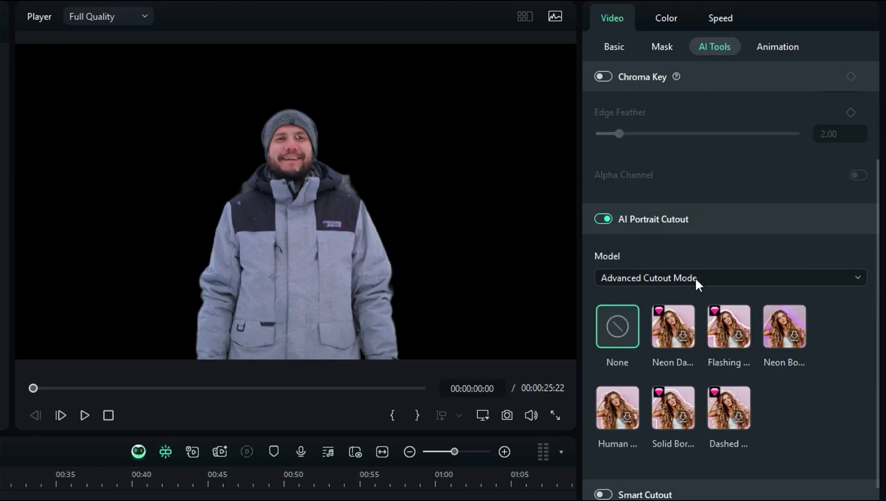
pyautogui.click(823, 277)
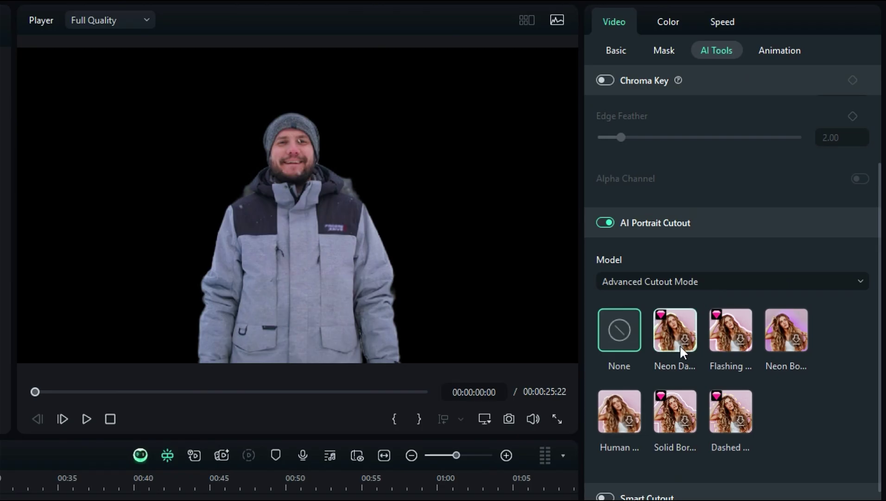
pyautogui.click(686, 343)
pyautogui.click(87, 418)
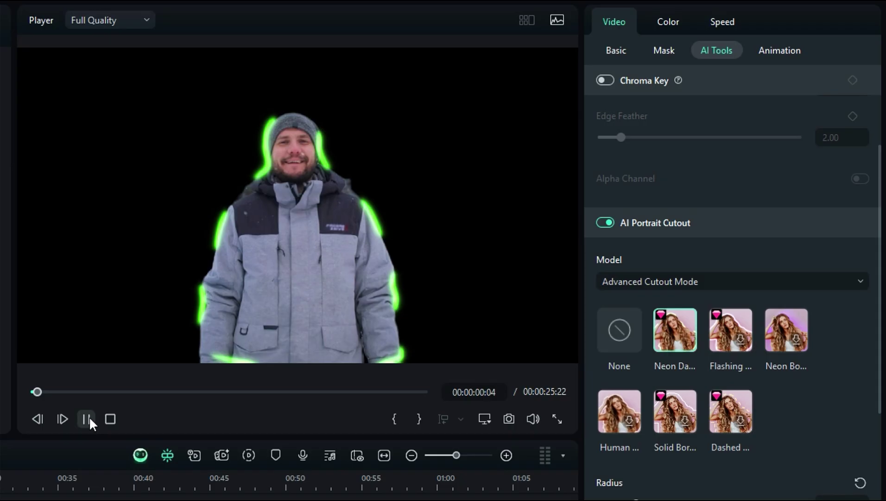
pyautogui.click(84, 418)
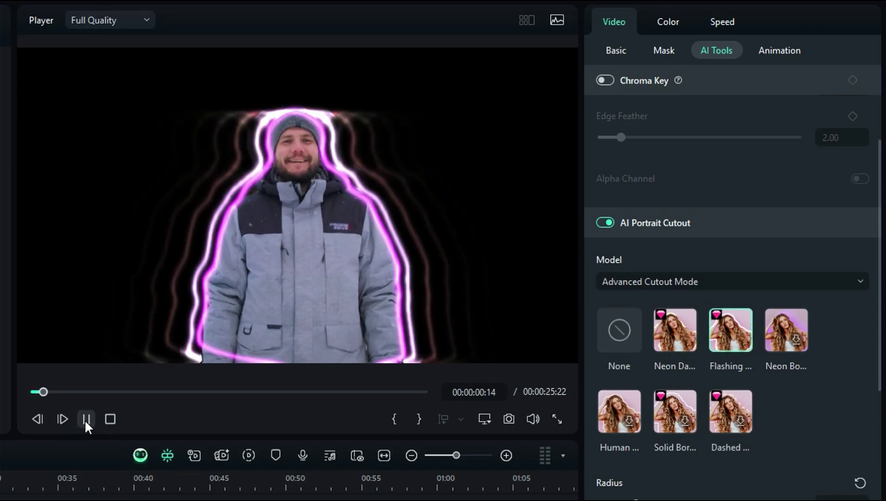
pyautogui.click(797, 340)
pyautogui.click(624, 418)
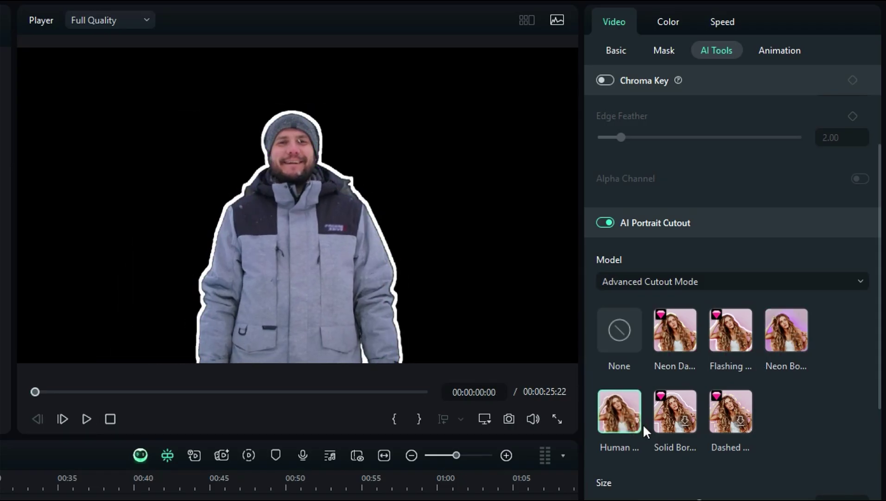
pyautogui.click(741, 425)
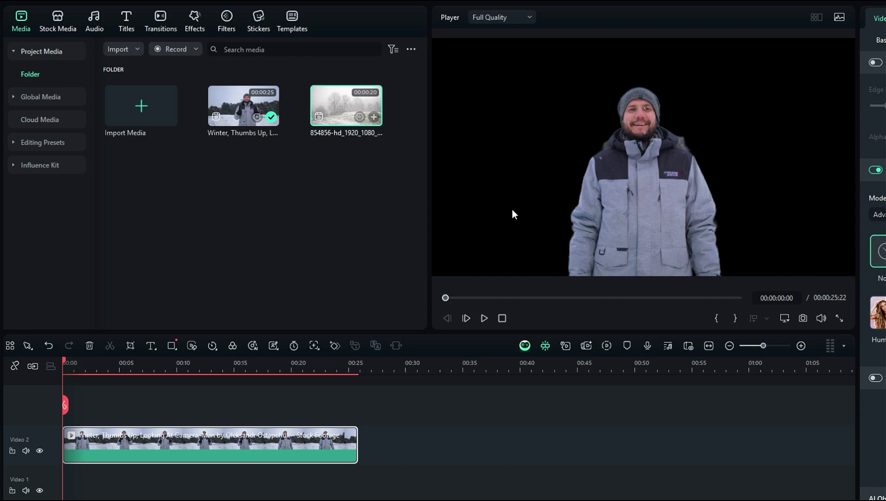
# Place the 854856 background clip on Video 1 under the man and play the composite.
pyautogui.moveTo(349, 106)
pyautogui.mouseDown()
pyautogui.moveTo(66, 458)
pyautogui.moveTo(66, 449)
pyautogui.mouseUp()
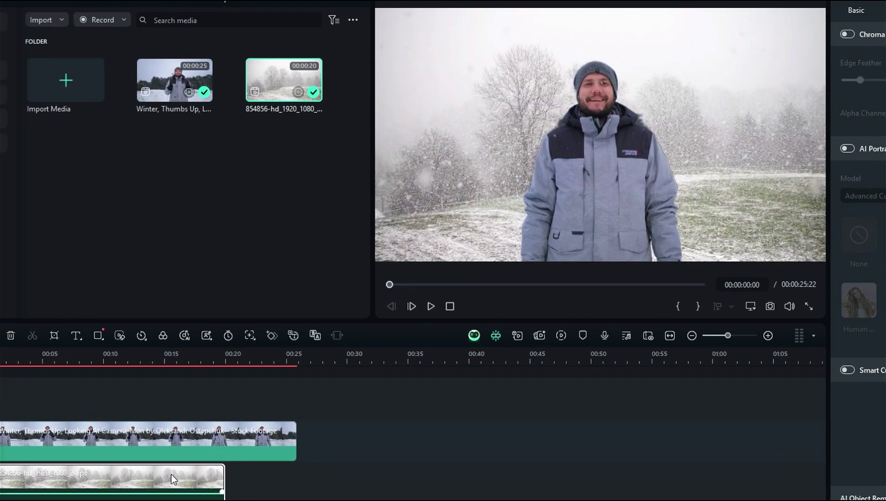
pyautogui.press('space')
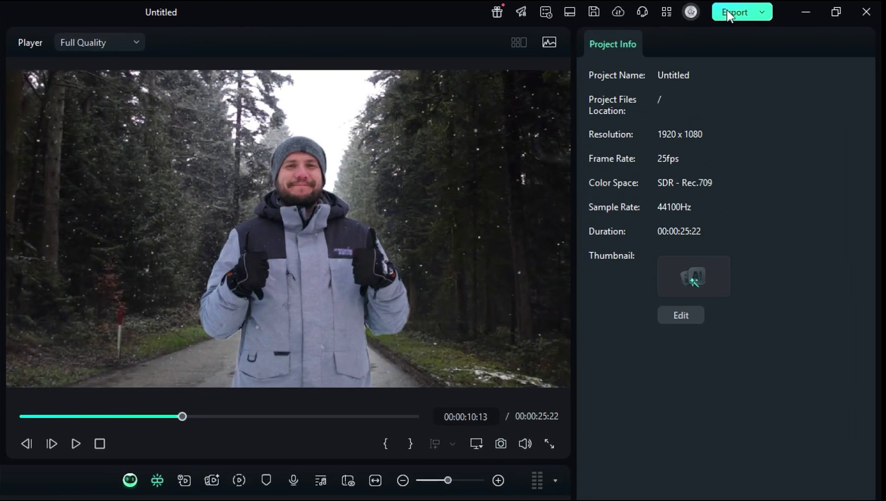
# Set up the export as MP4 with the resolution kept at 1920*1080.
pyautogui.click(728, 14)
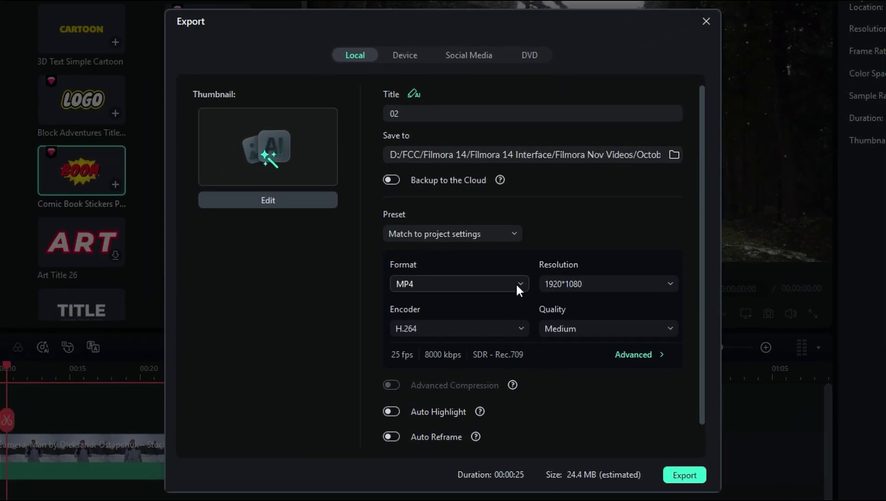
pyautogui.click(674, 285)
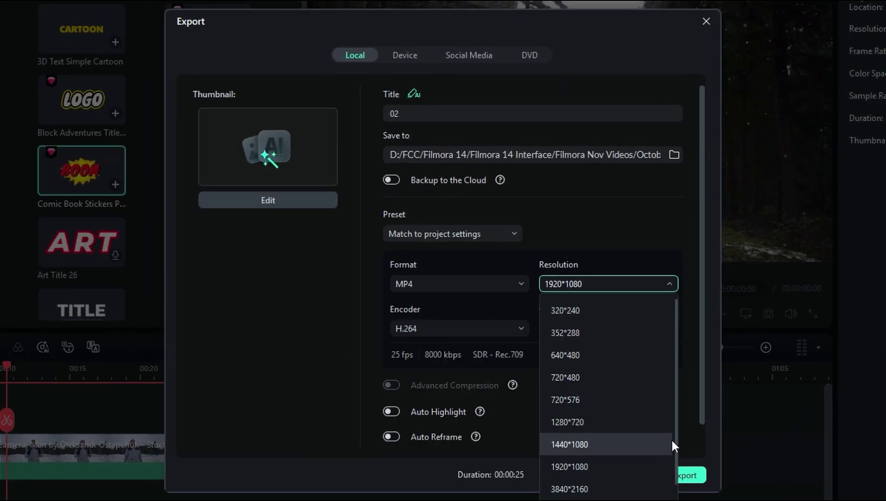
pyautogui.click(690, 443)
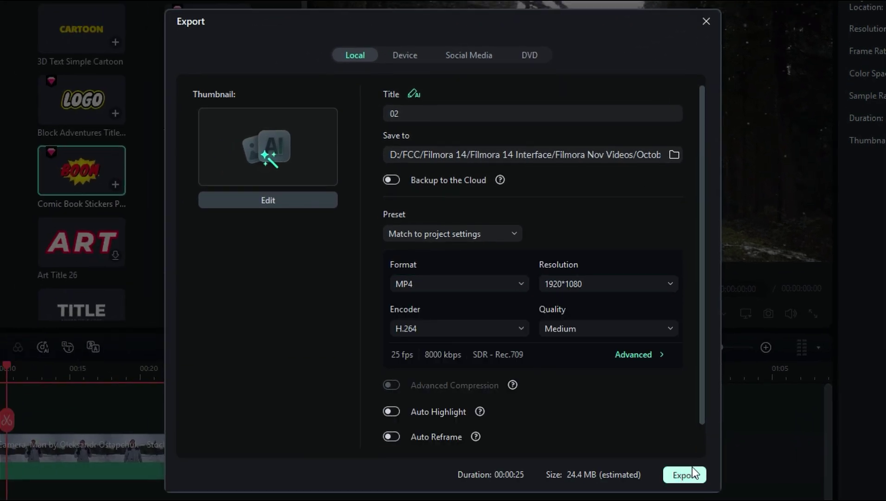